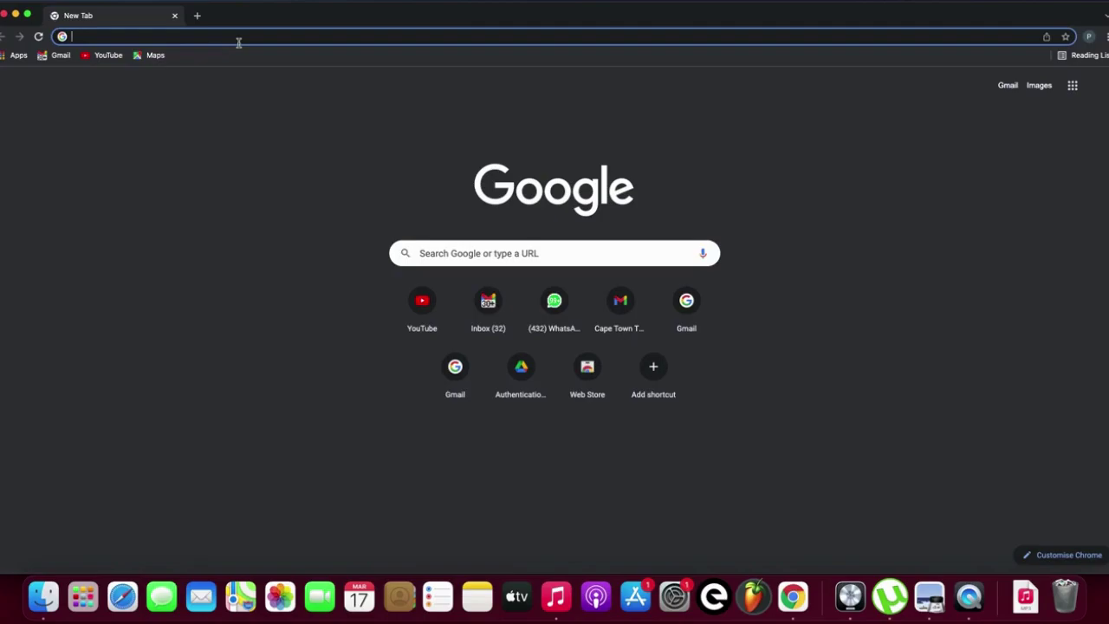
Search the web for "linktree" and open the Linktree account login result.
type("linktr")
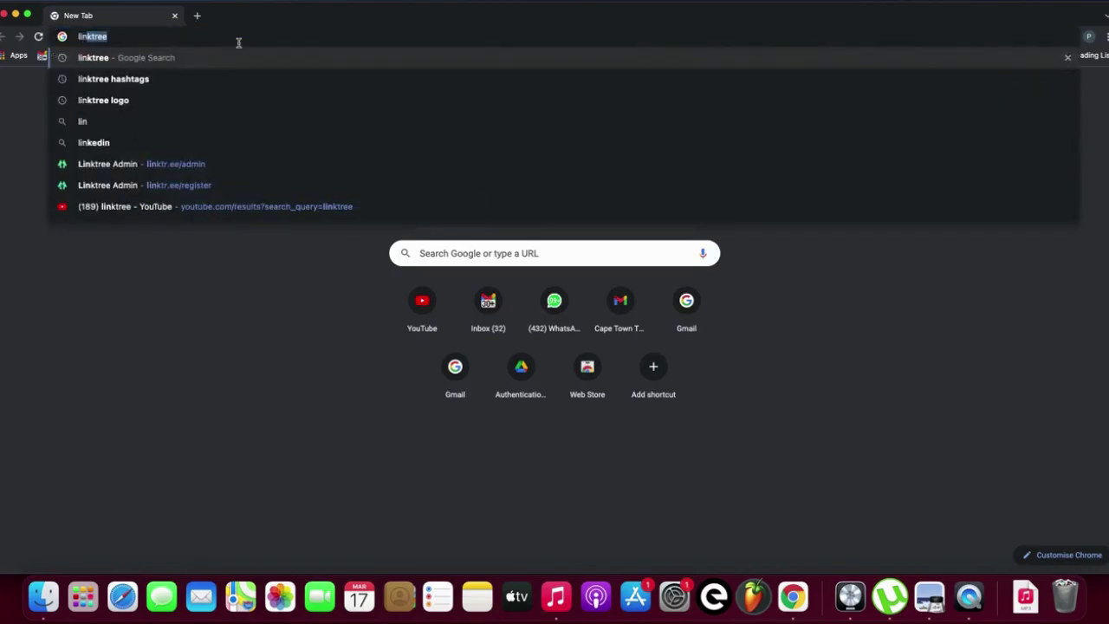
type("ee")
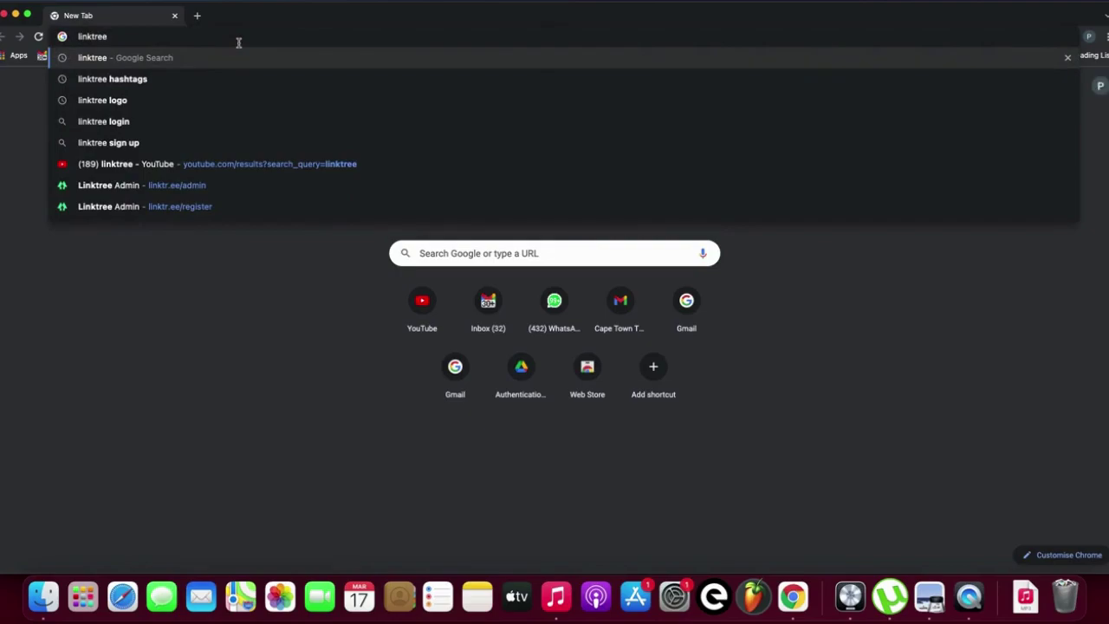
key("Return")
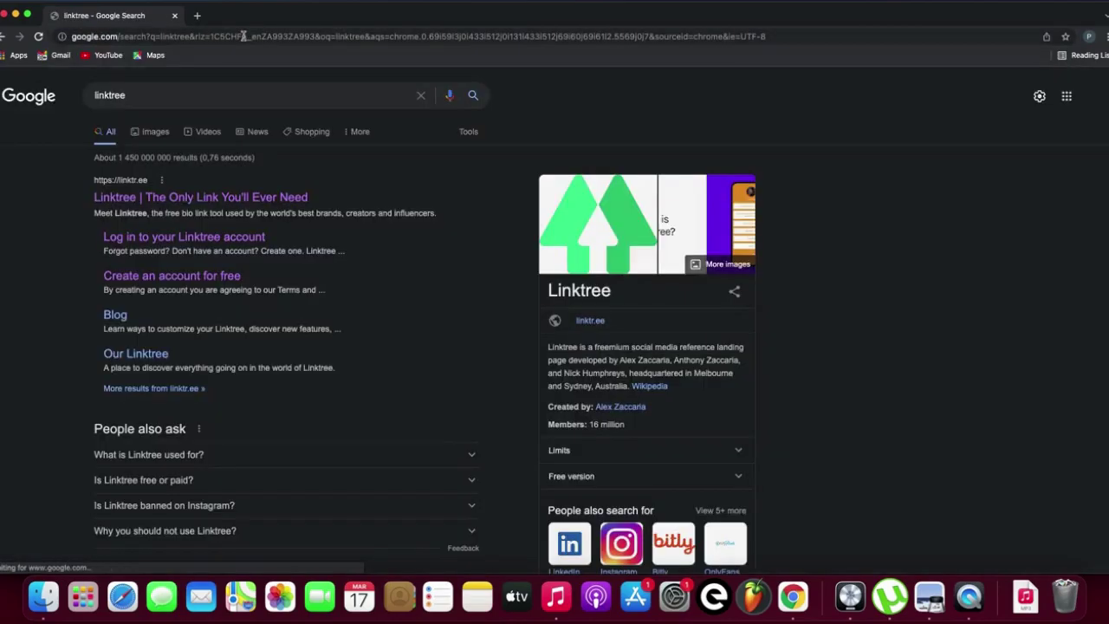
left_click(180, 245)
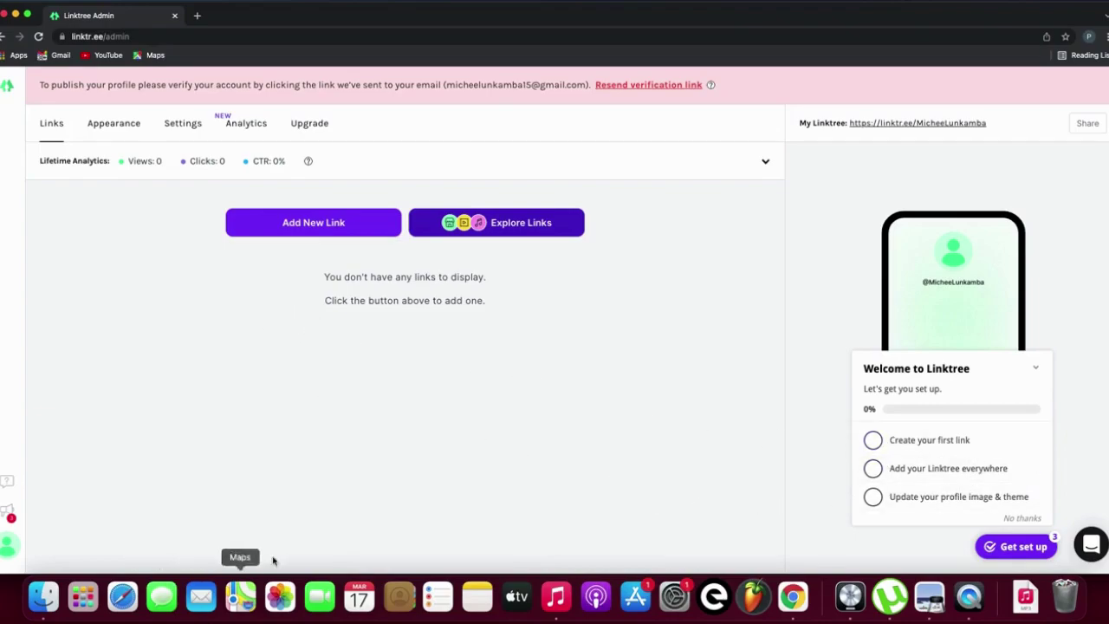
left_click(363, 218)
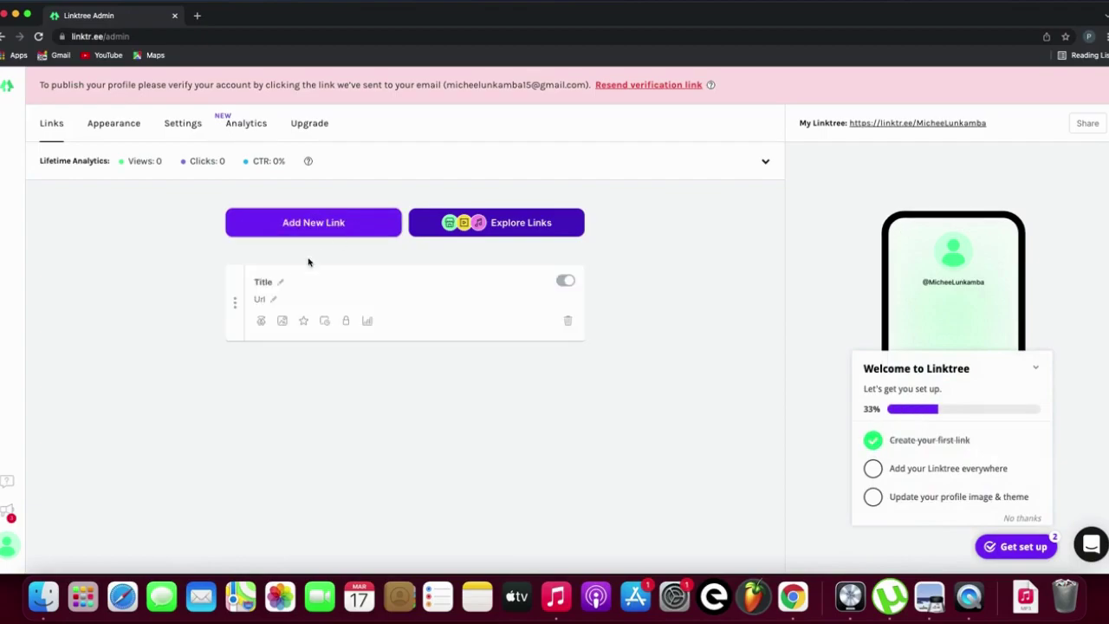
left_click(274, 298)
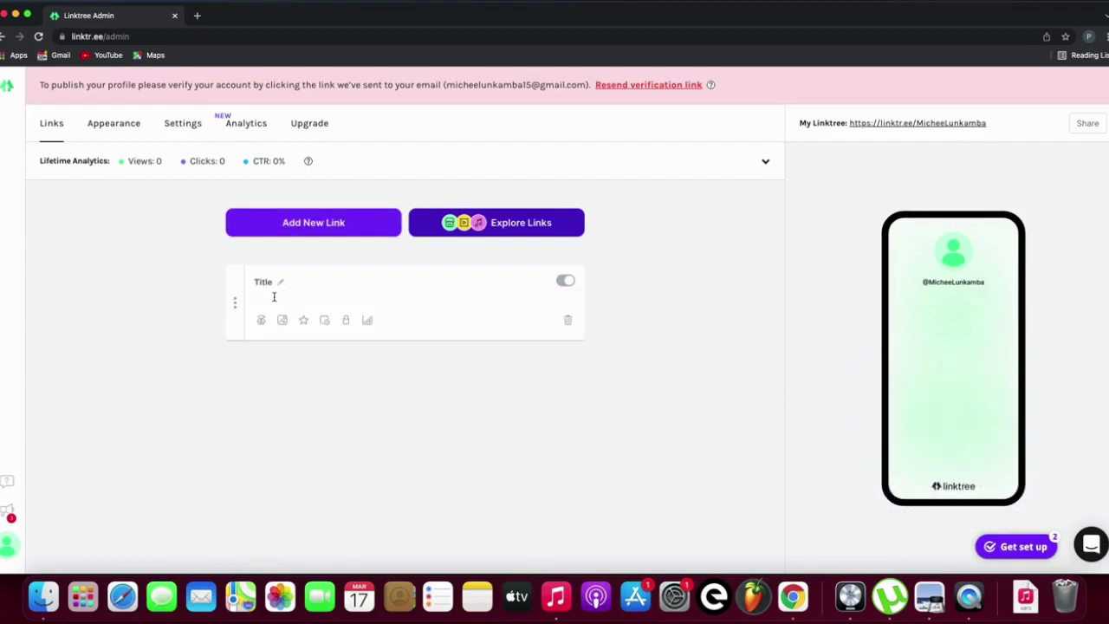
type("https://www.capetownthing.co.za/Ndisendleleni")
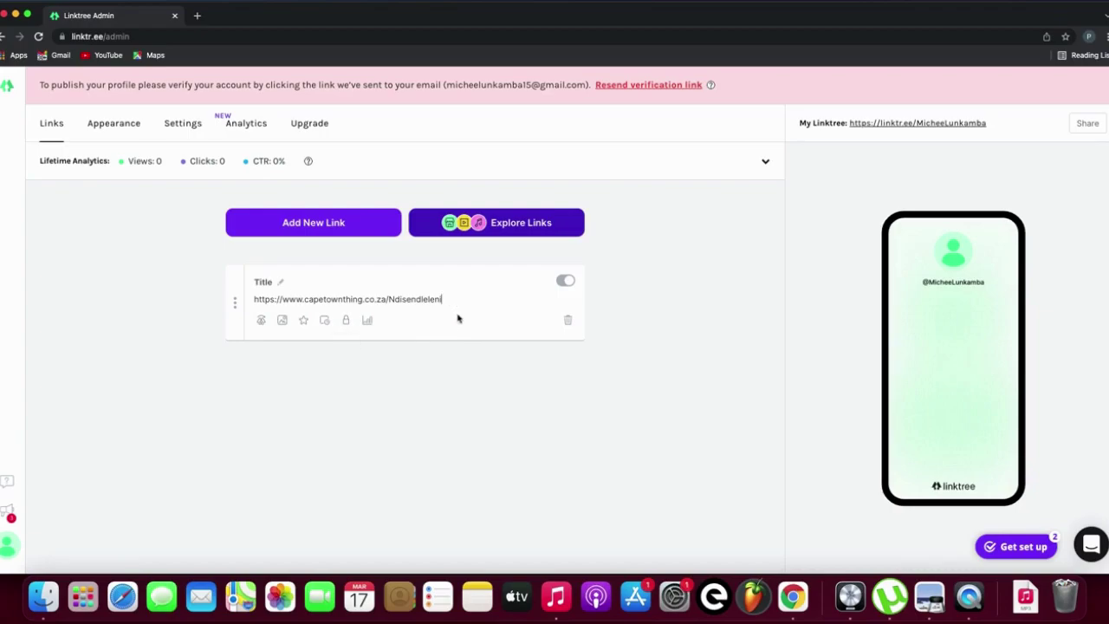
Title the new link "Ndisendleleni Pre-save Link".
left_click(283, 283)
type("Ndisendleleni")
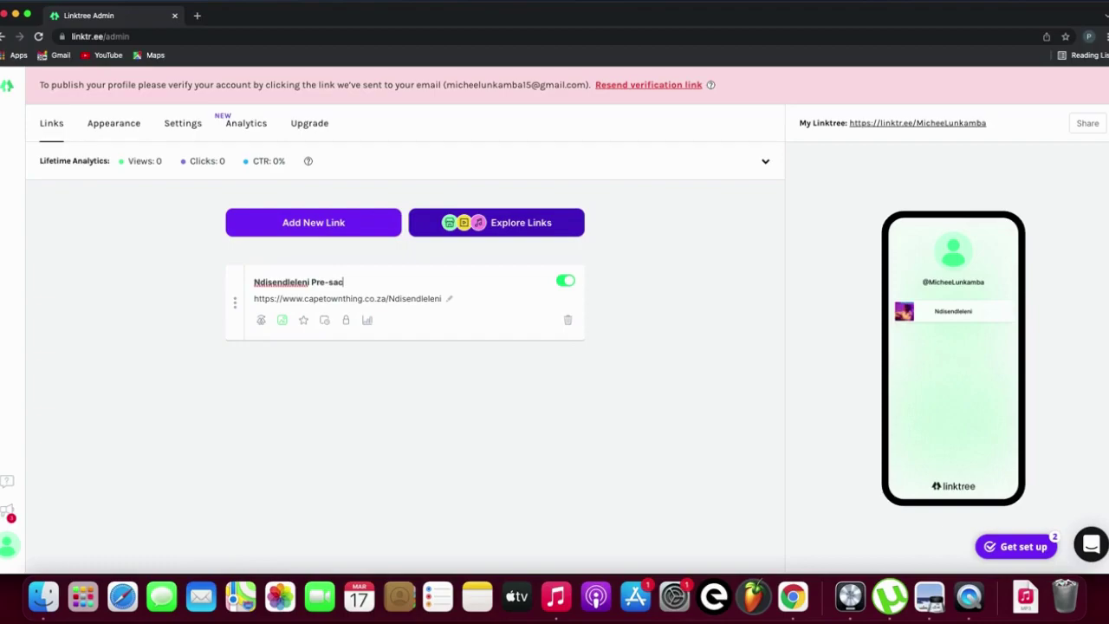
type("ve Link")
left_click(265, 352)
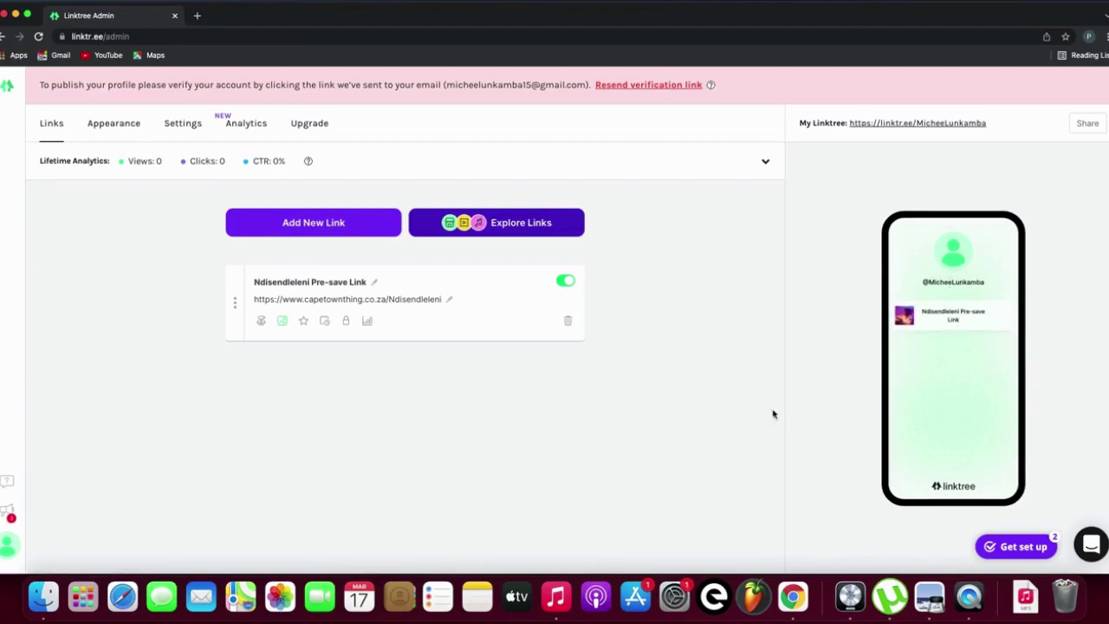
left_click(7, 480)
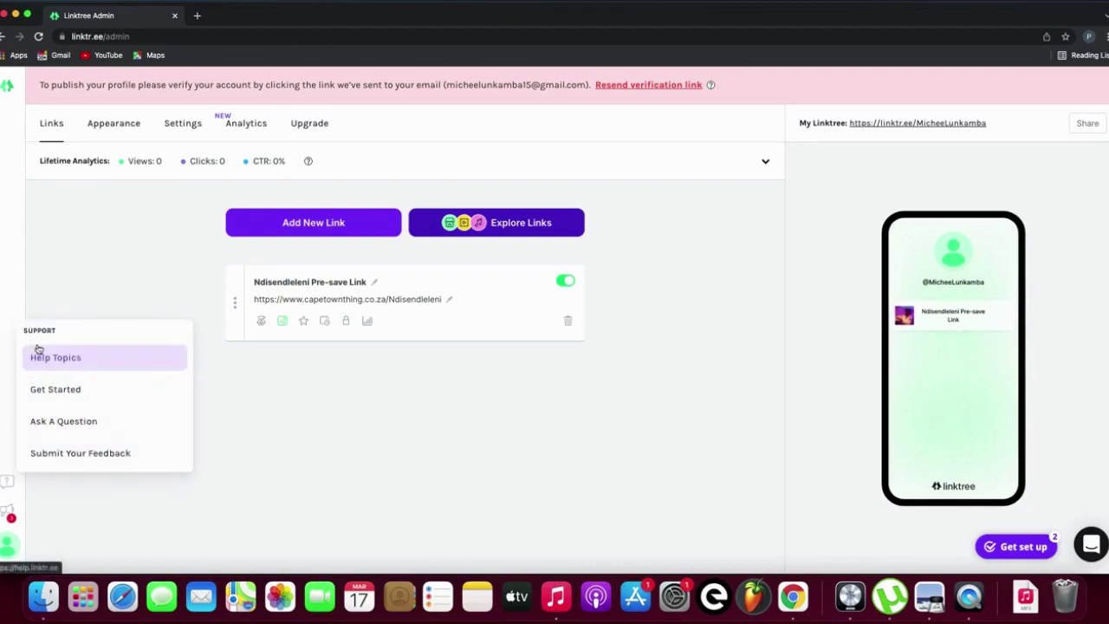
left_click(364, 399)
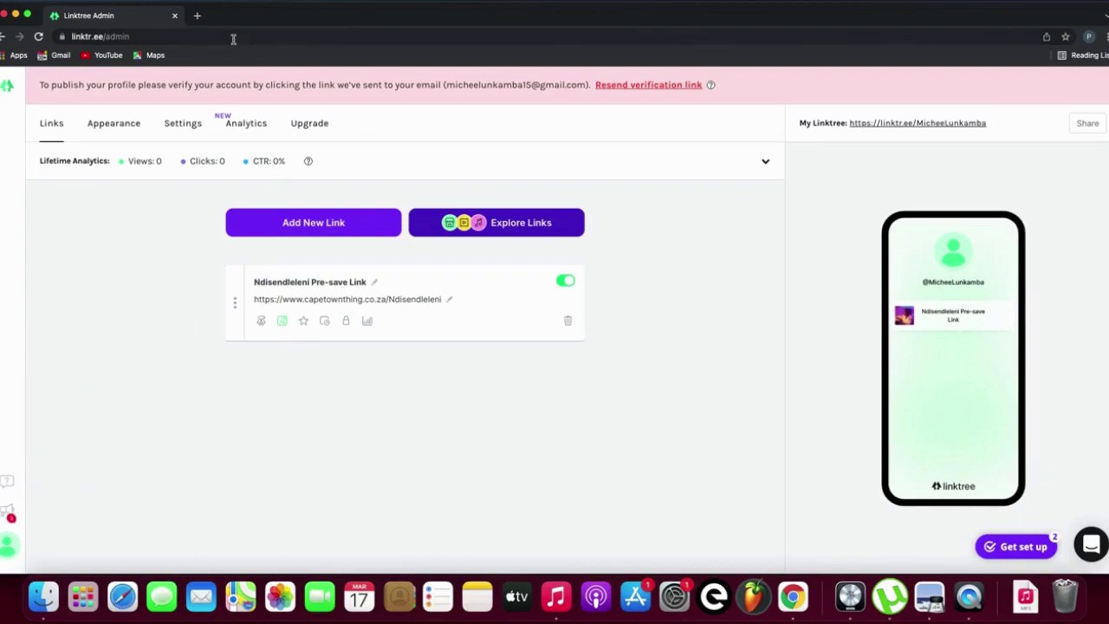
Search the web for "dalakreative" in a new browser tab and open the Dala Kreative home page.
left_click(197, 16)
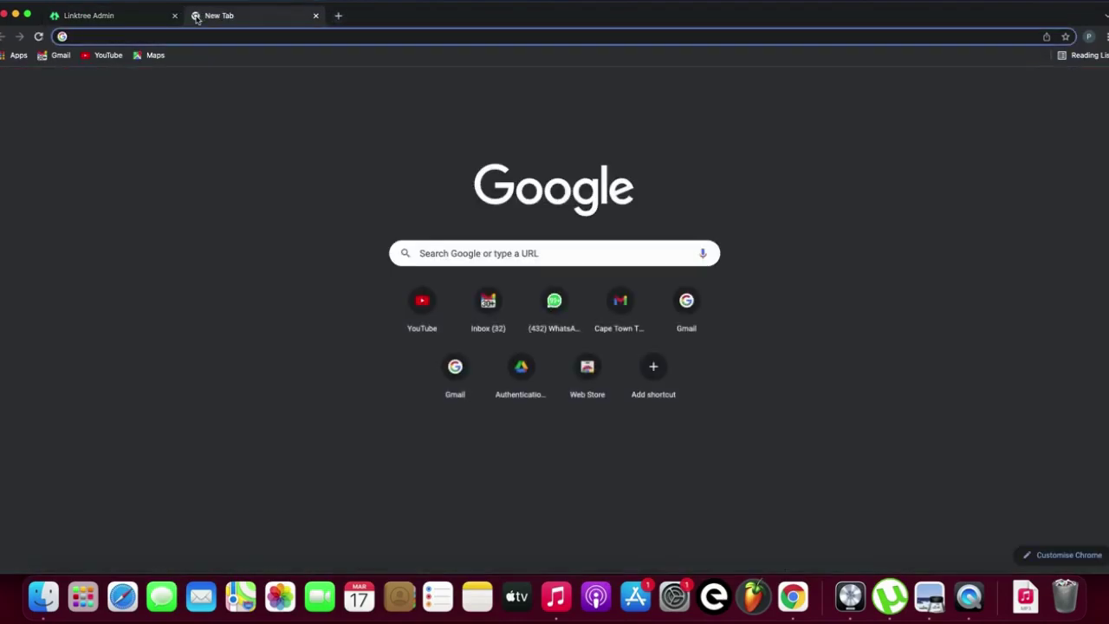
type("dalak")
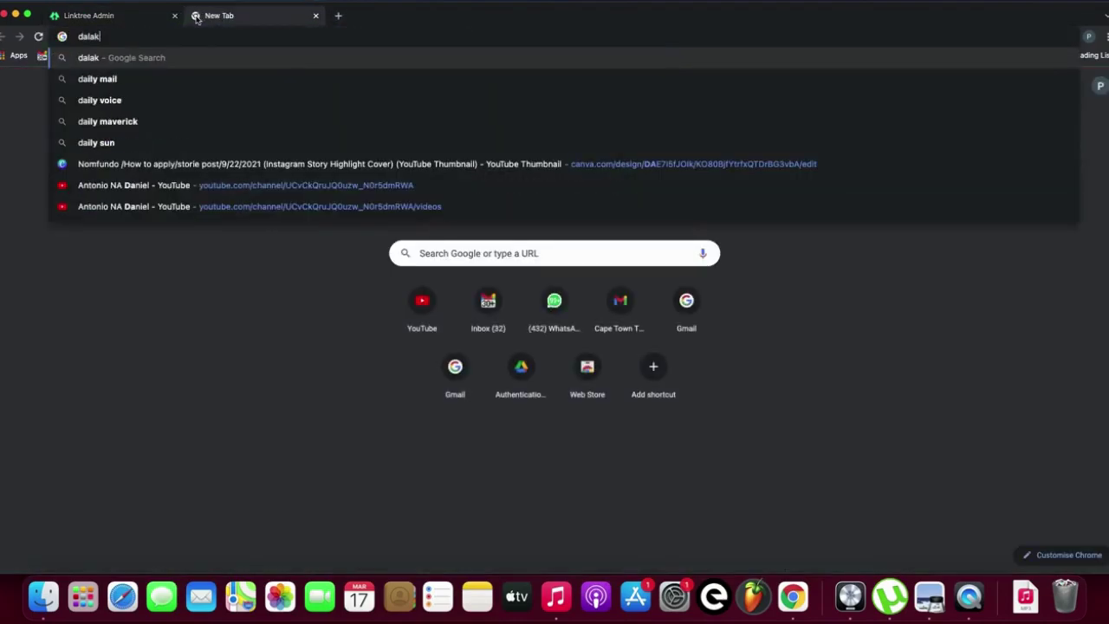
type("reative")
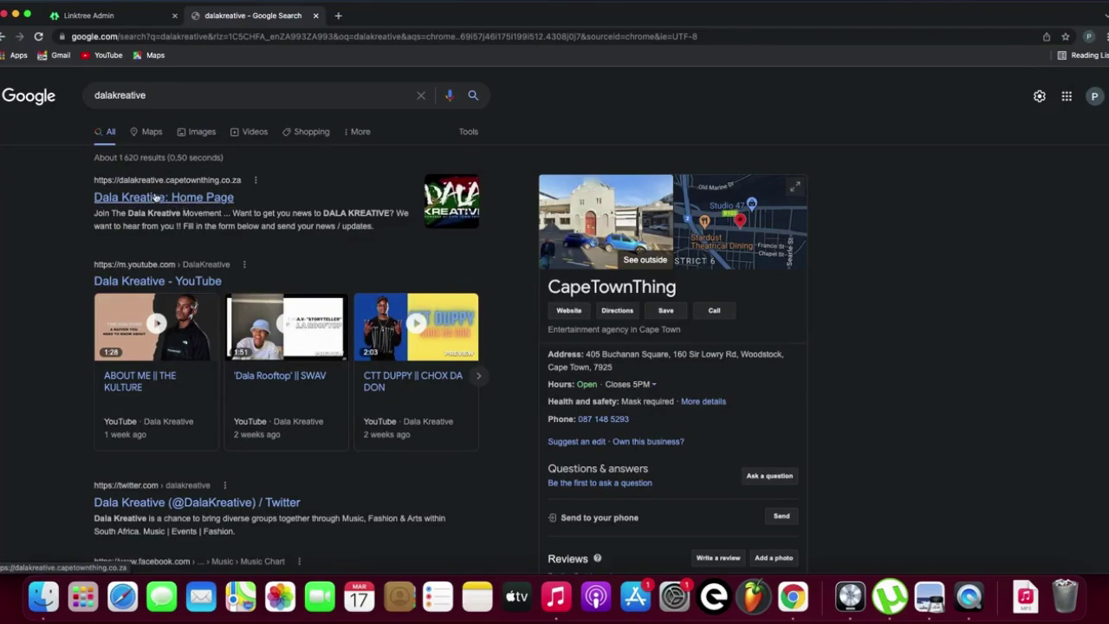
left_click(155, 197)
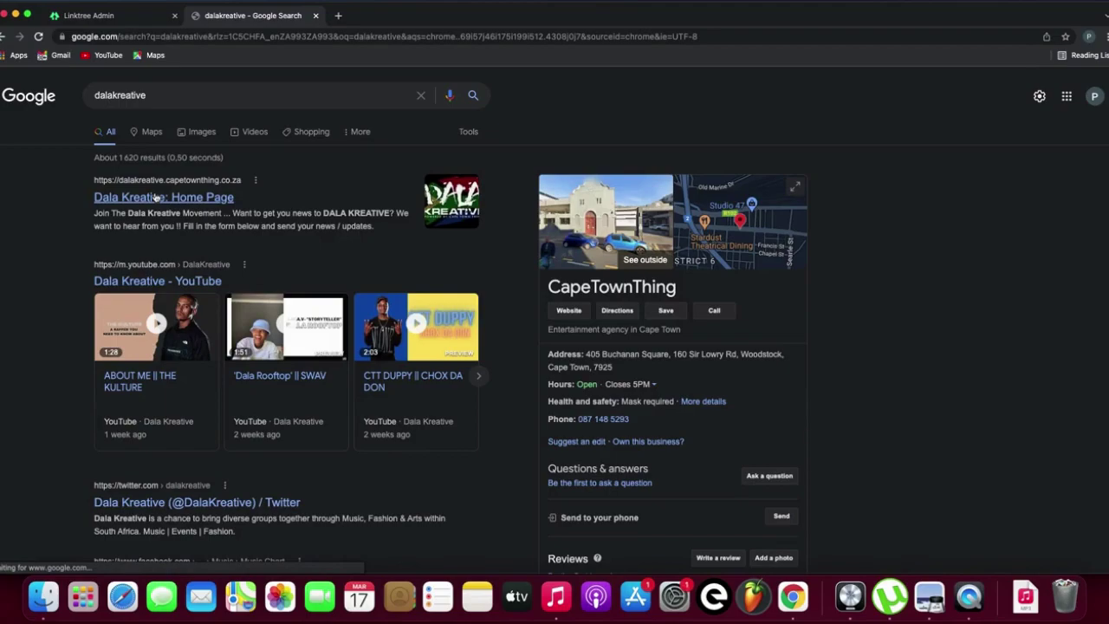
scroll(243, 293, "down", 3)
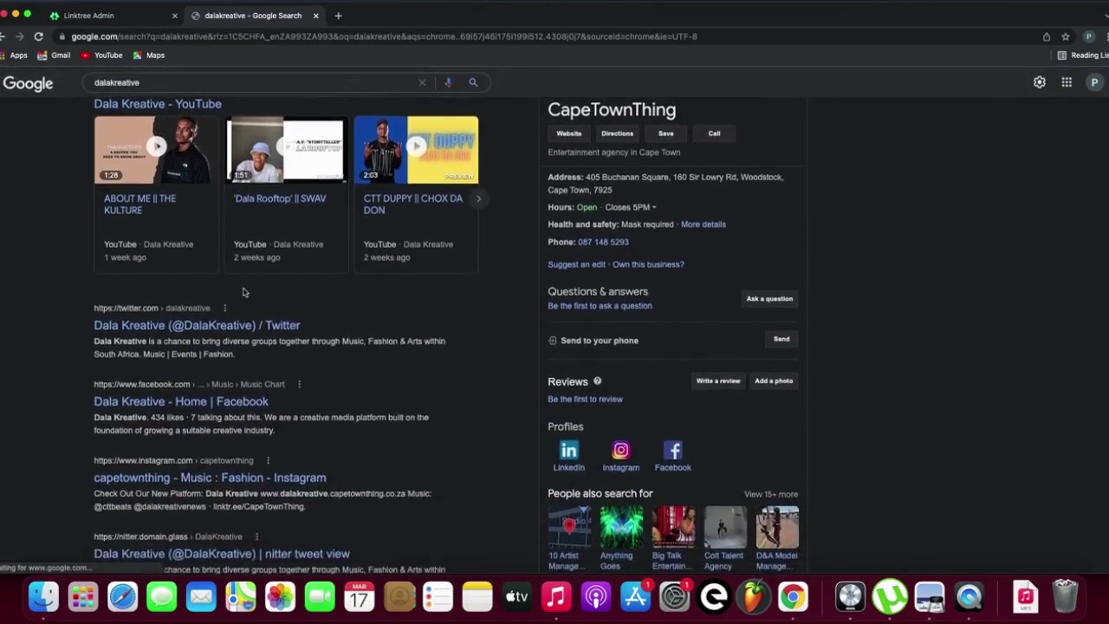
scroll(242, 292, "down", 1)
scroll(243, 292, "up", 3)
scroll(242, 292, "down", 4)
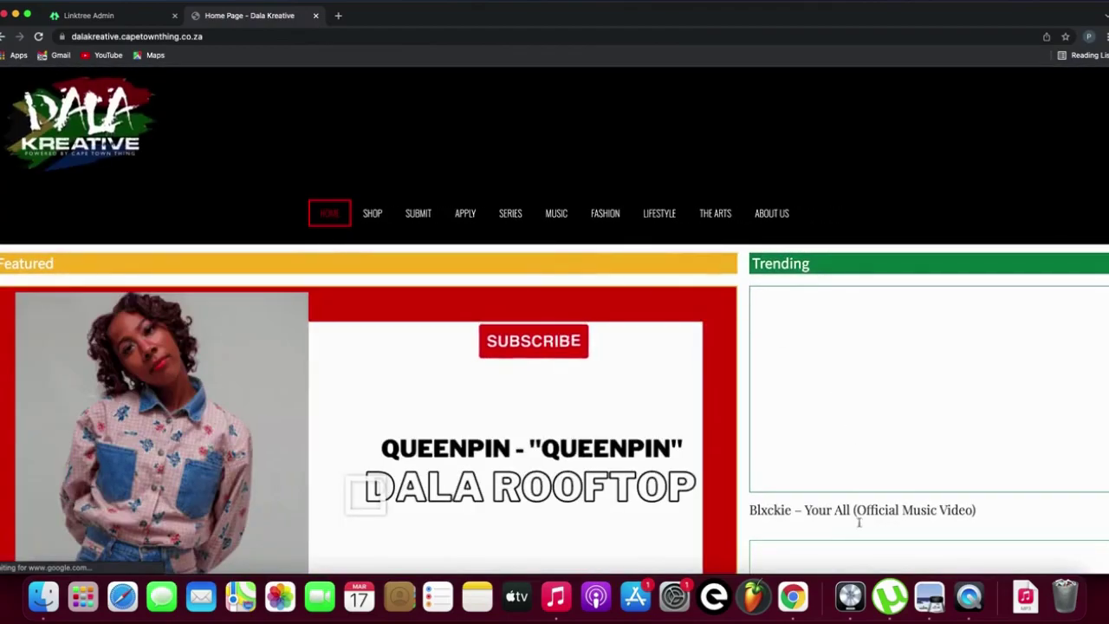
Copy the web address of the Dala Kreative home page.
left_click(79, 18)
left_click(232, 17)
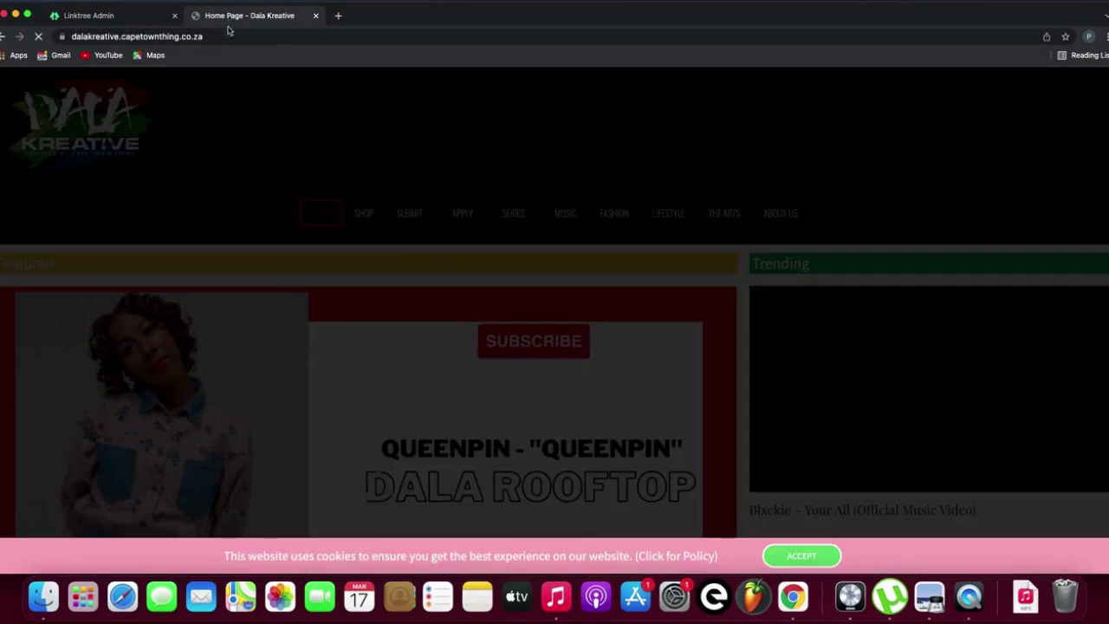
left_click(230, 36)
key("super+c")
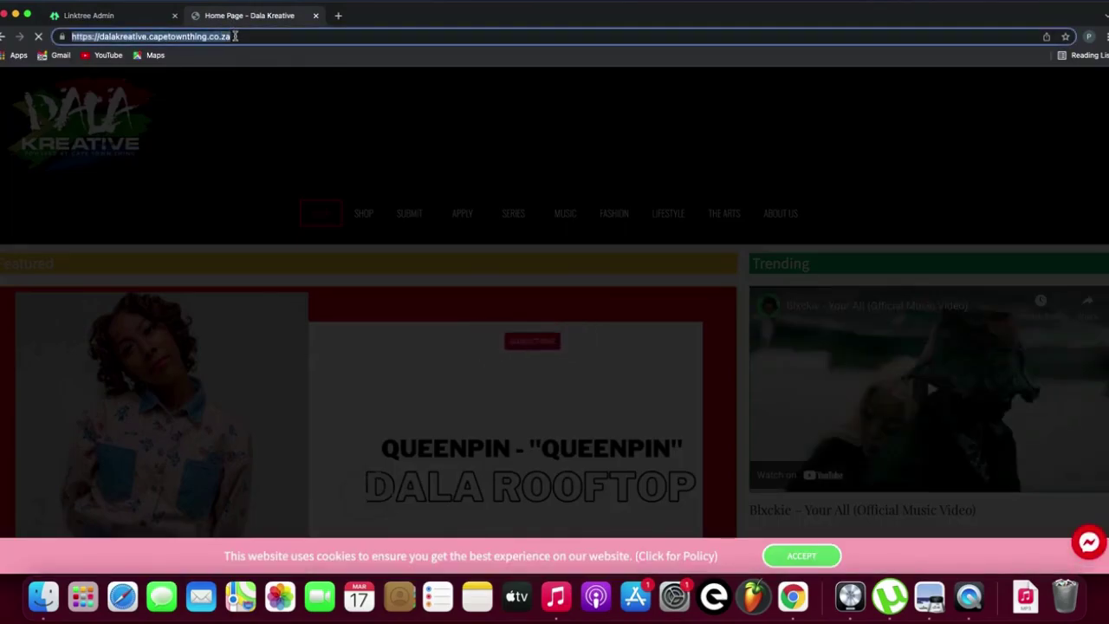
left_click(84, 14)
left_click(317, 223)
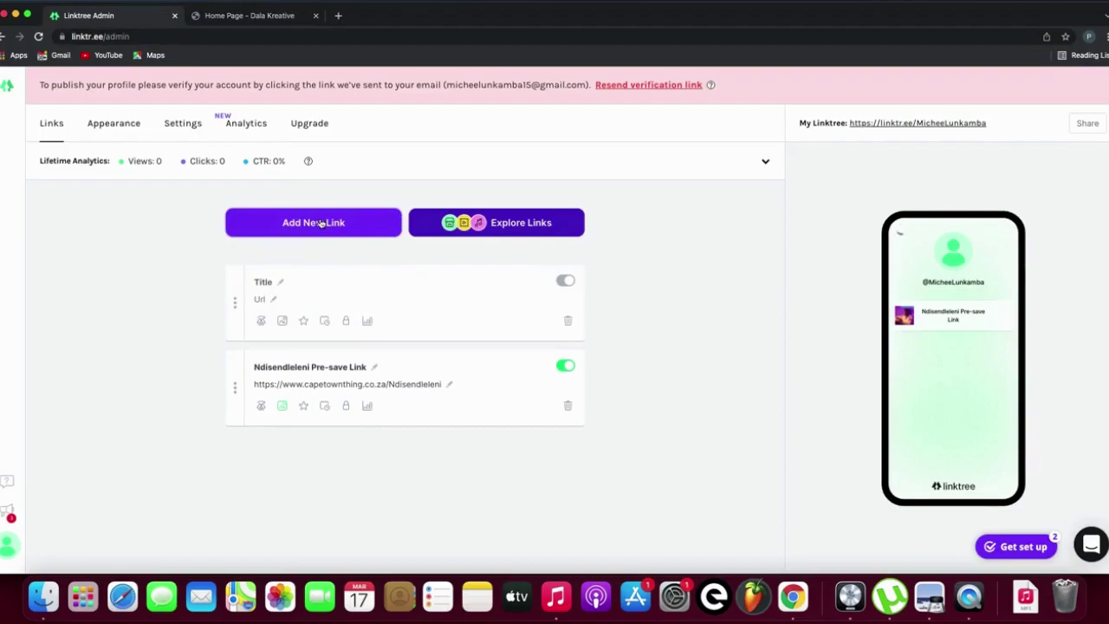
left_click(272, 299)
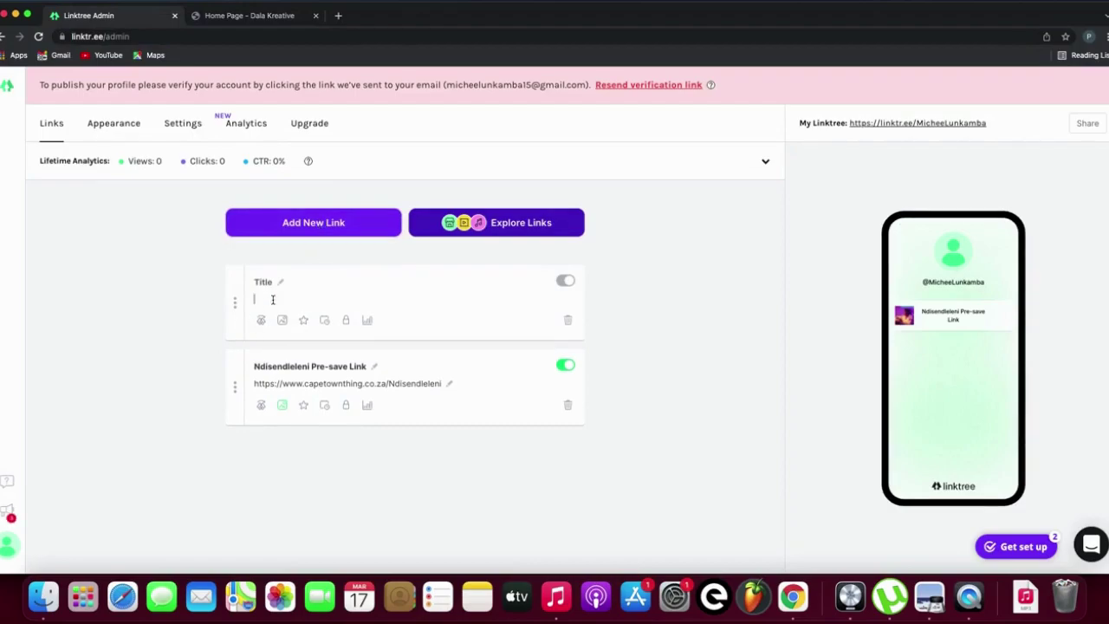
key("super+v")
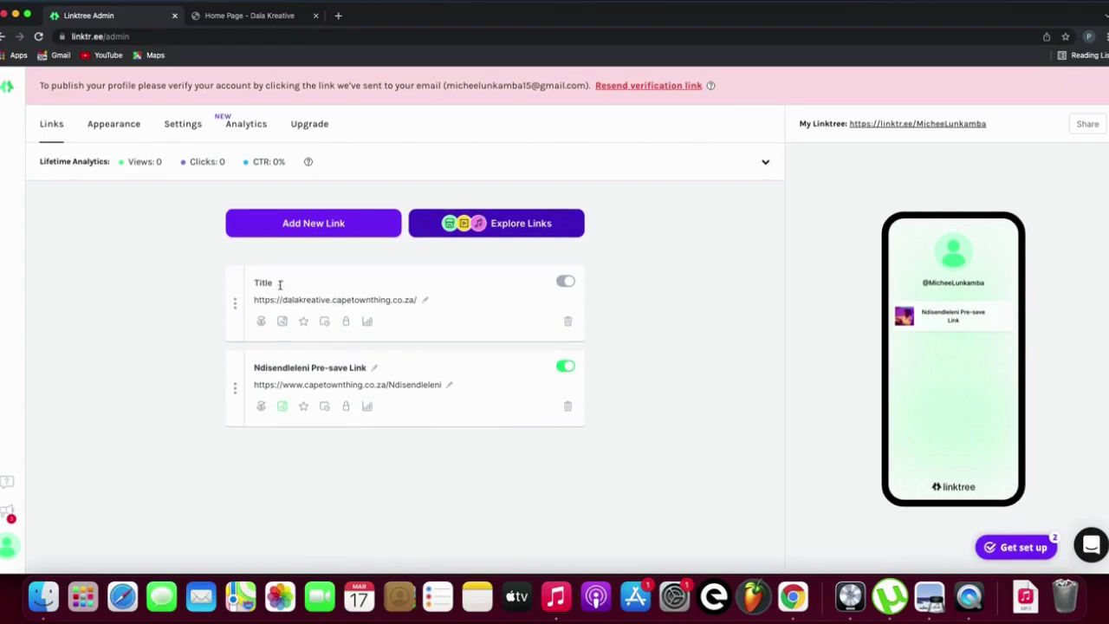
Set the title of the dalakreative.capetownthing.co.za link to "DalaKreative Website".
left_click(280, 283)
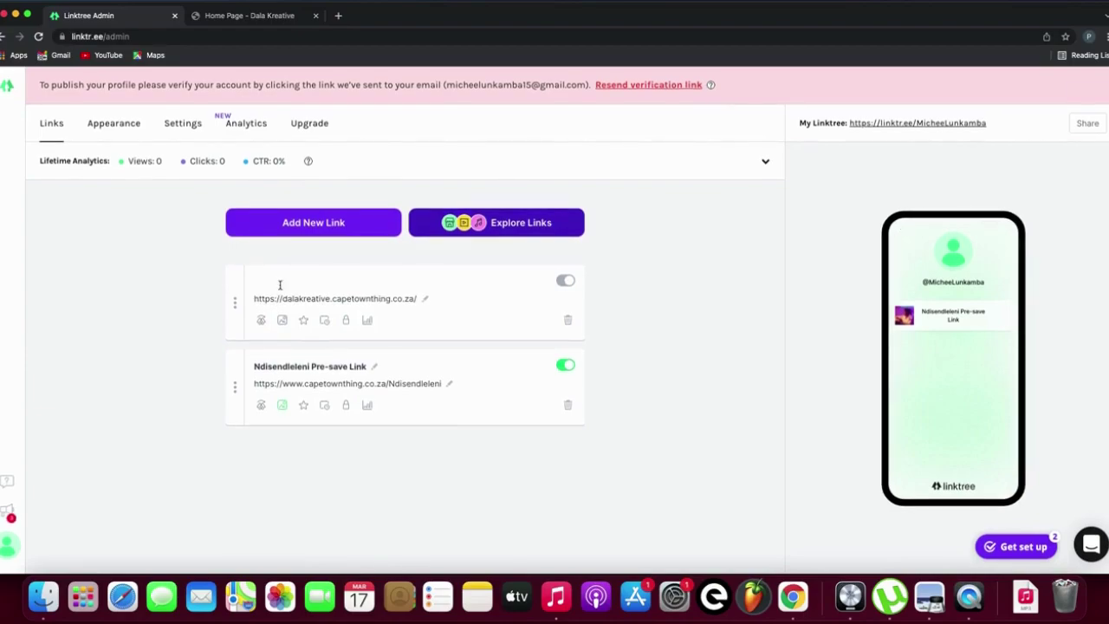
type("Home Page - Dala Kreative")
type("d")
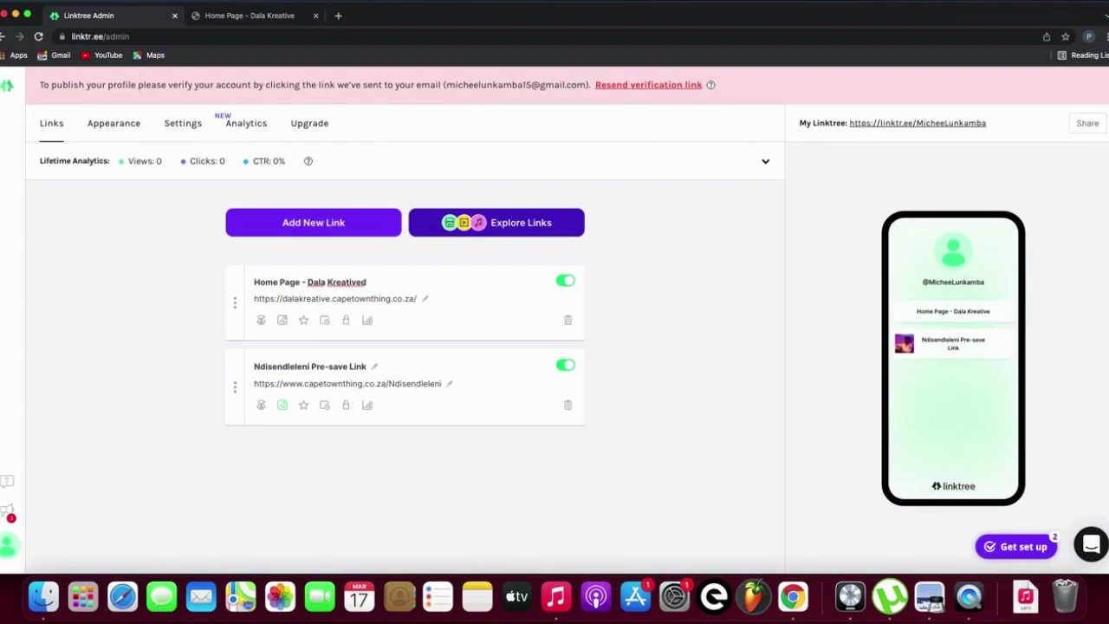
key("BackSpace")
key("BackSpace")
key("BackSpace")
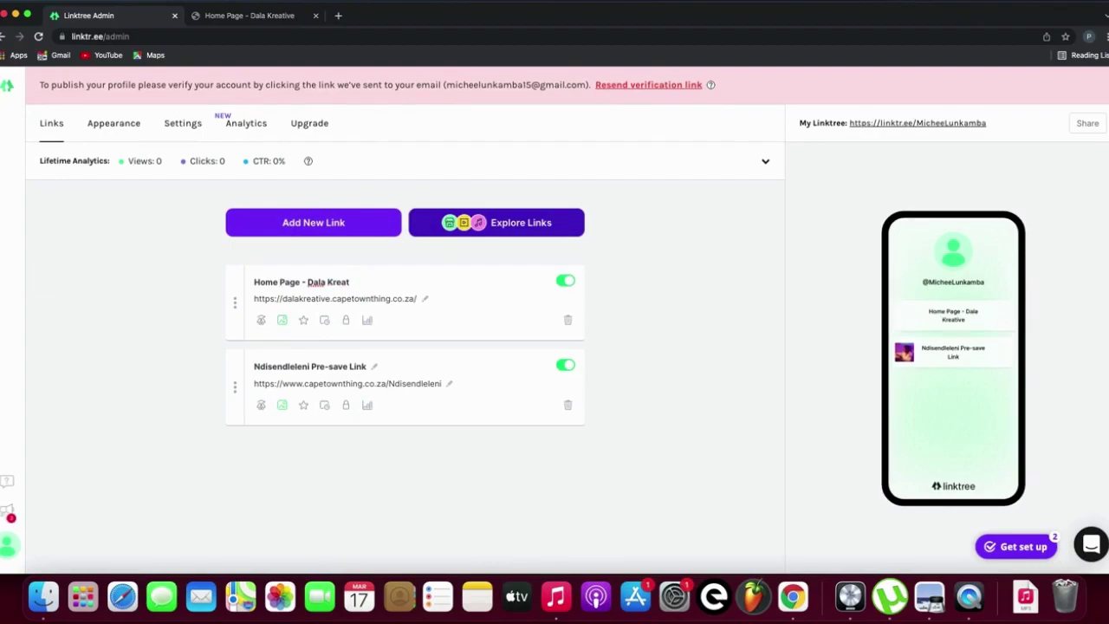
key("BackSpace")
key("BackSpace")
key("BackSpace")
key("BackSpace")
key("BackSpace")
key("BackSpace")
key("BackSpace")
key("BackSpace")
key("BackSpace")
key("BackSpace")
key("BackSpace")
key("BackSpace")
key("BackSpace")
key("BackSpace")
key("BackSpace")
key("BackSpace")
key("BackSpace")
key("BackSpace")
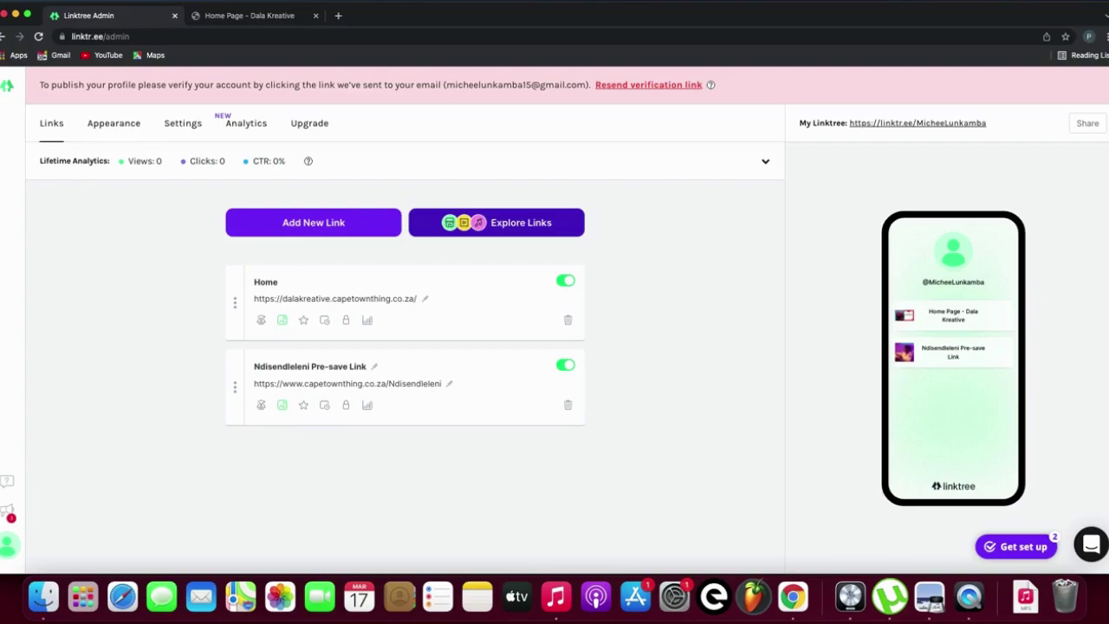
key("BackSpace")
key("BackSpace")
key("BackSpace")
key("BackSpace")
type("d")
type("Dal")
type("aKrea")
type("tive")
type(" We")
type("bsite")
key("Return")
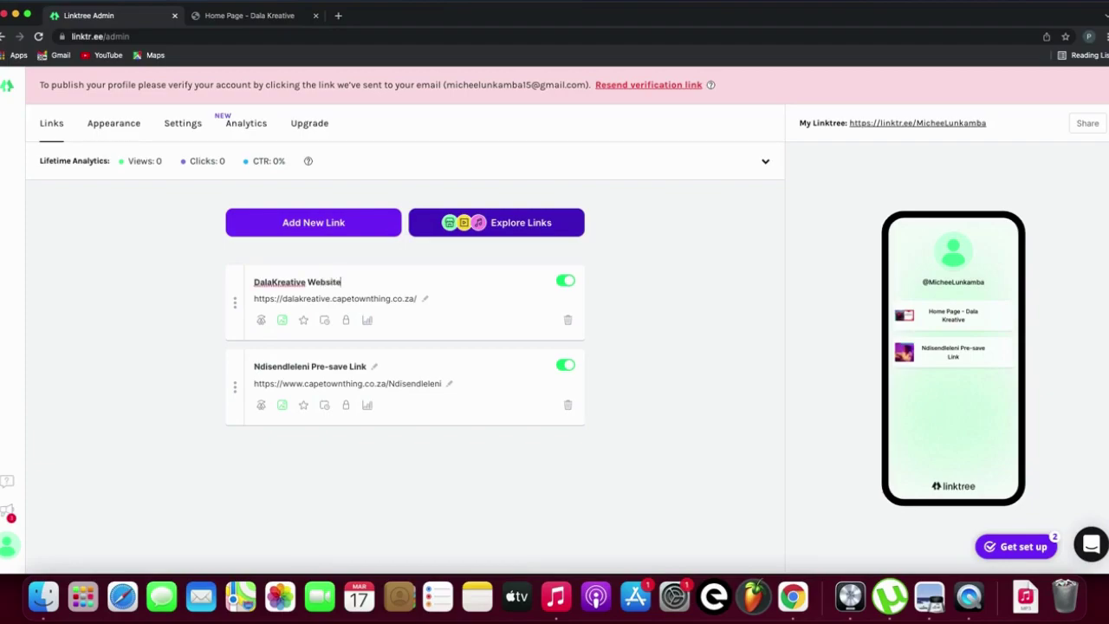